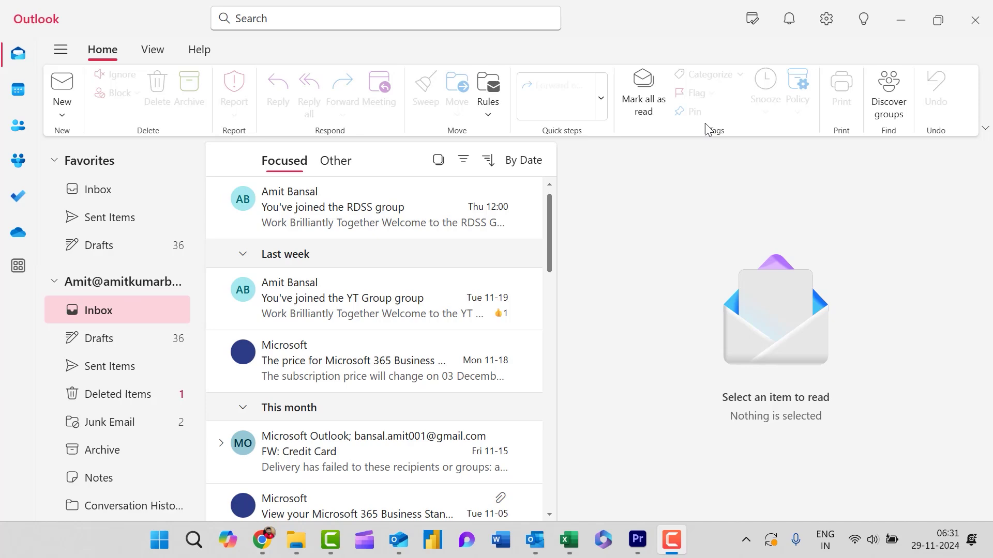
Go to Settings > Accounts > Automatic replies with the Microsoft 365 account selected
click(827, 21)
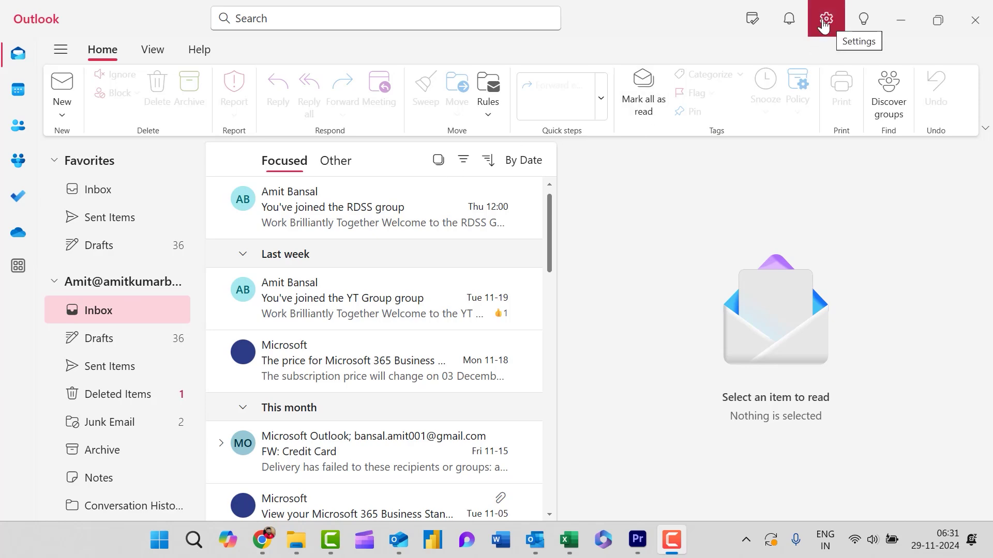
click(825, 23)
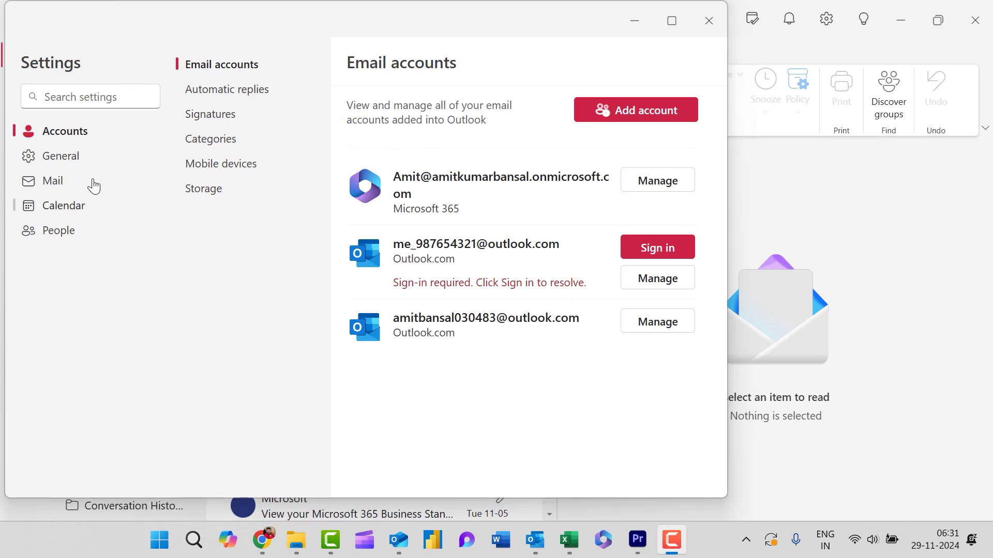
click(51, 134)
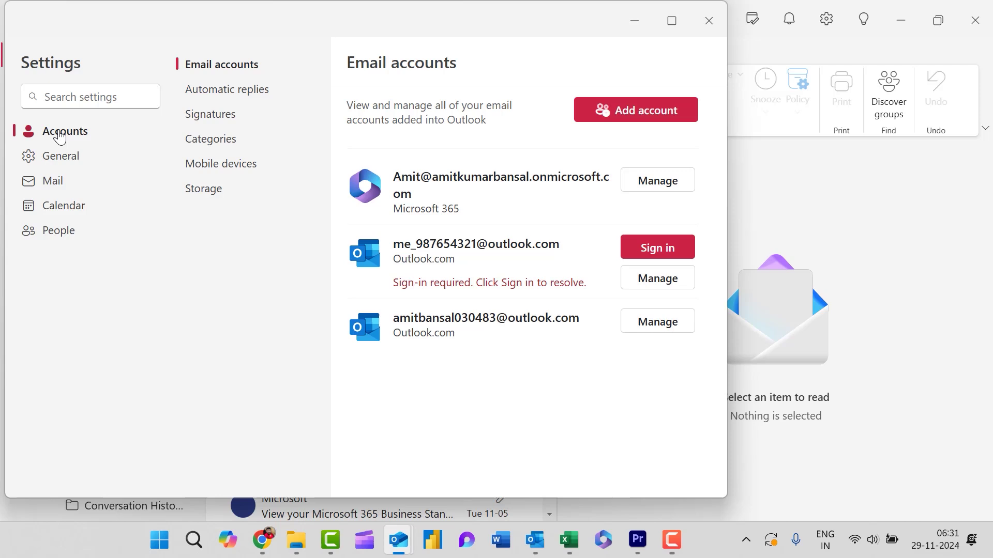
click(220, 92)
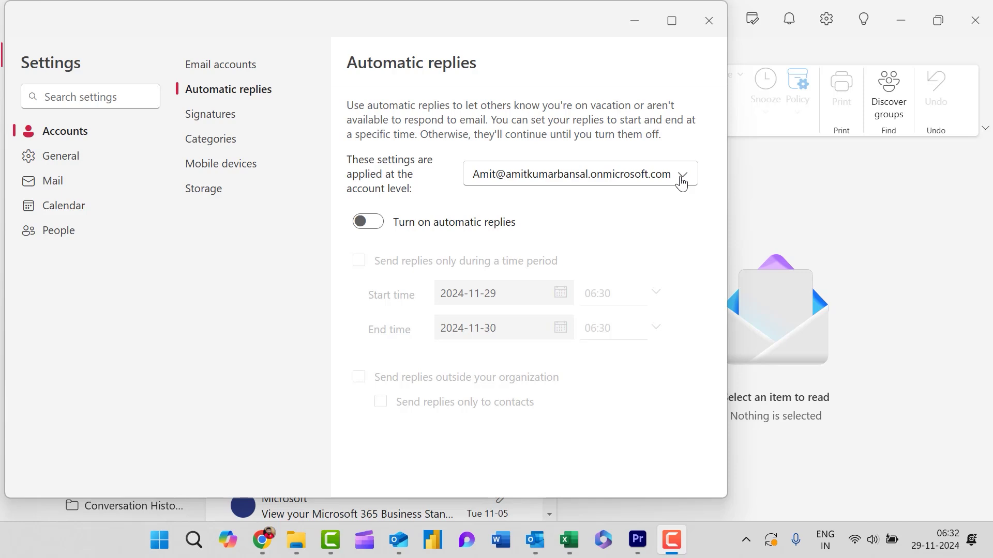
click(682, 181)
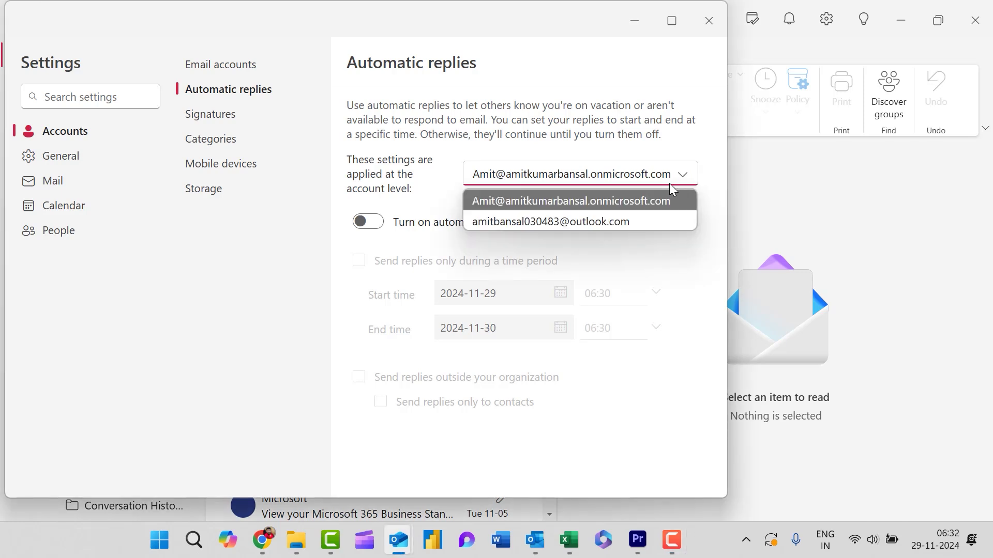
click(652, 205)
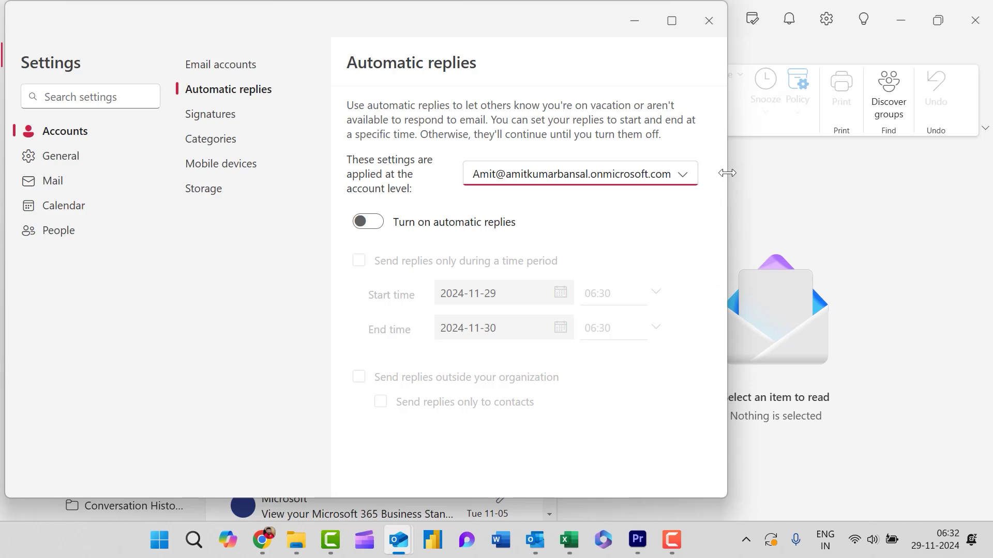
Switch the toggle to 'Automatic replies on' for the Microsoft 365 account
click(713, 135)
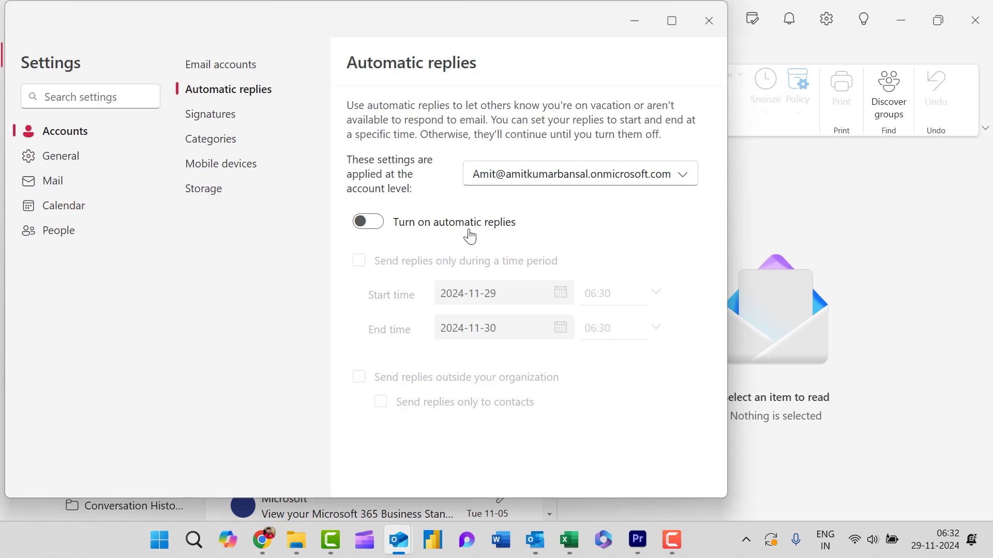
click(363, 226)
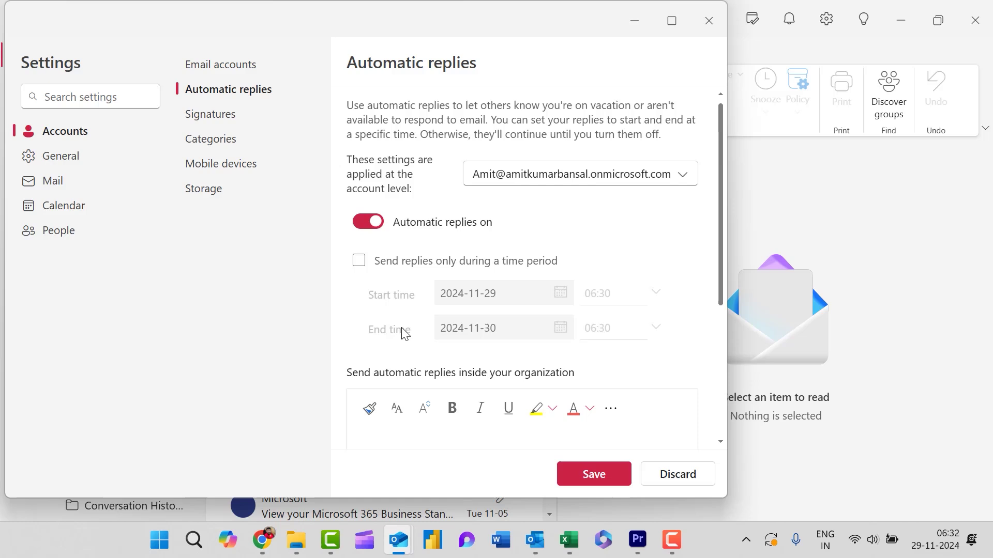
scroll(404, 333, down, 2)
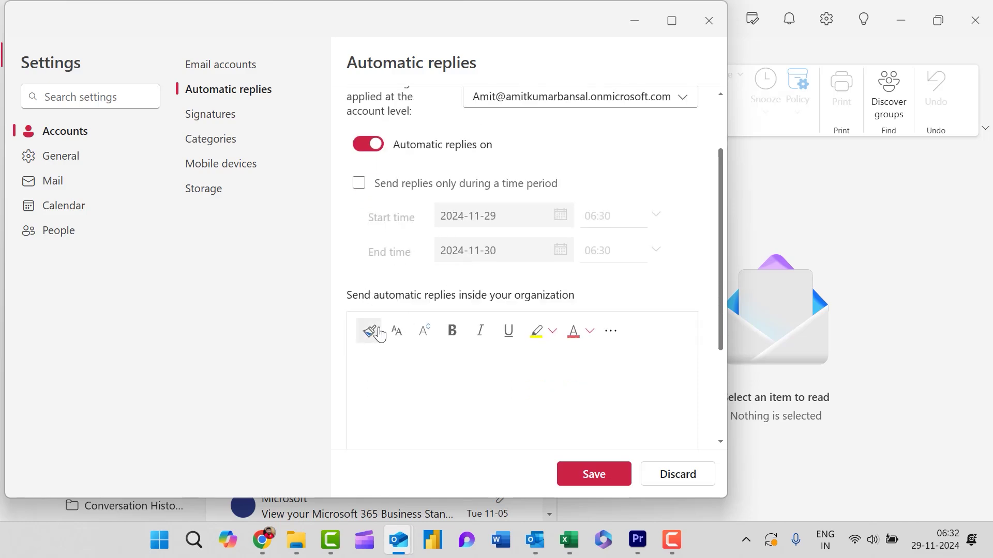
scroll(379, 330, down, 4)
scroll(512, 259, up, 5)
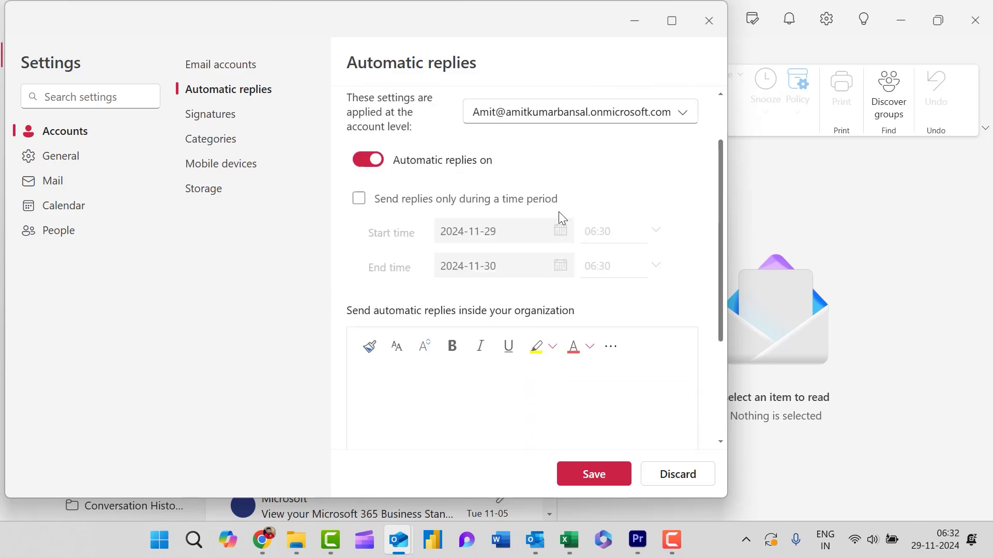
click(359, 200)
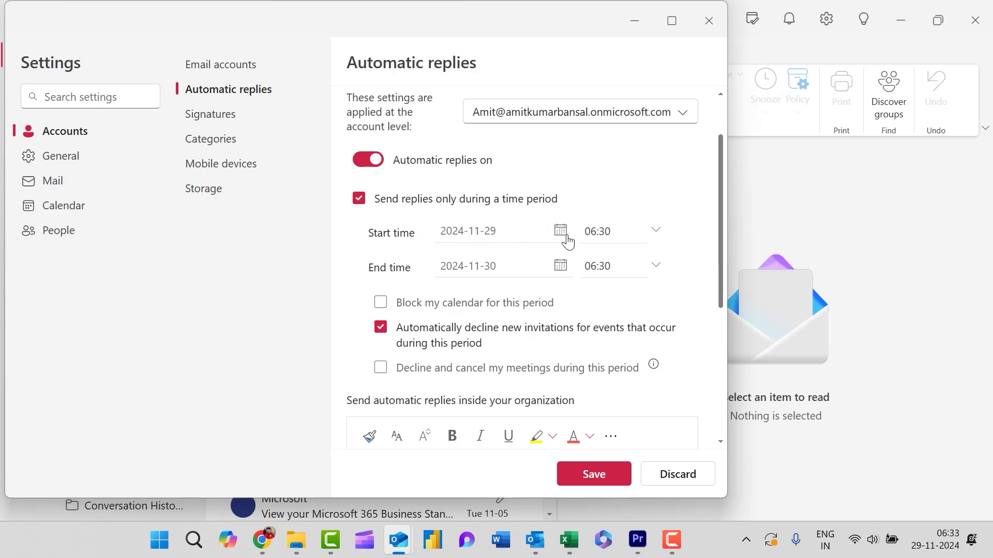
click(652, 234)
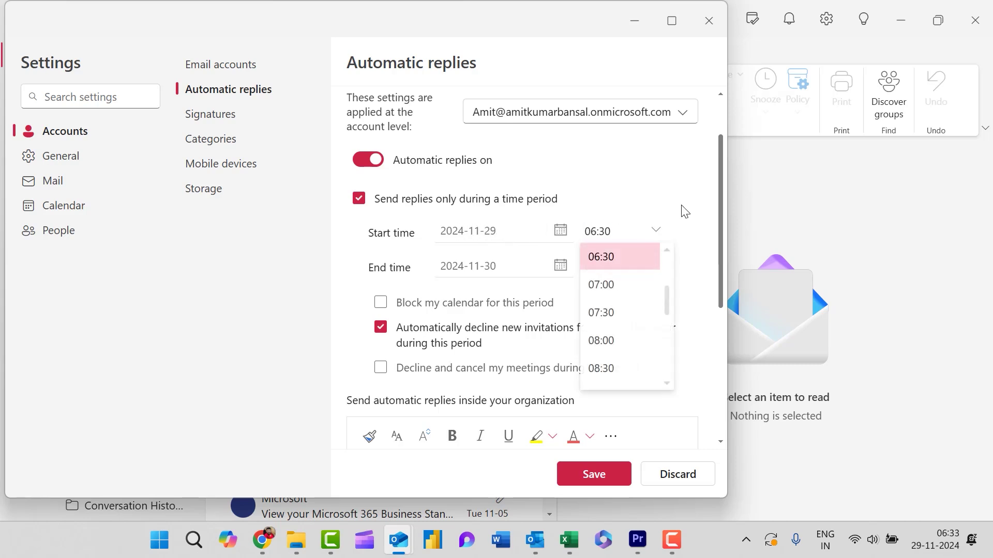
click(591, 257)
click(560, 266)
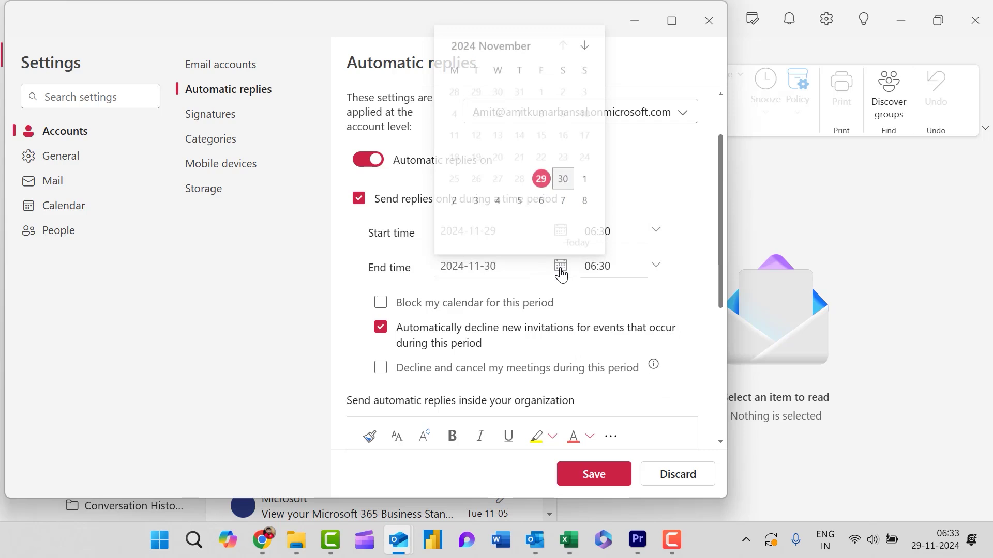
click(475, 201)
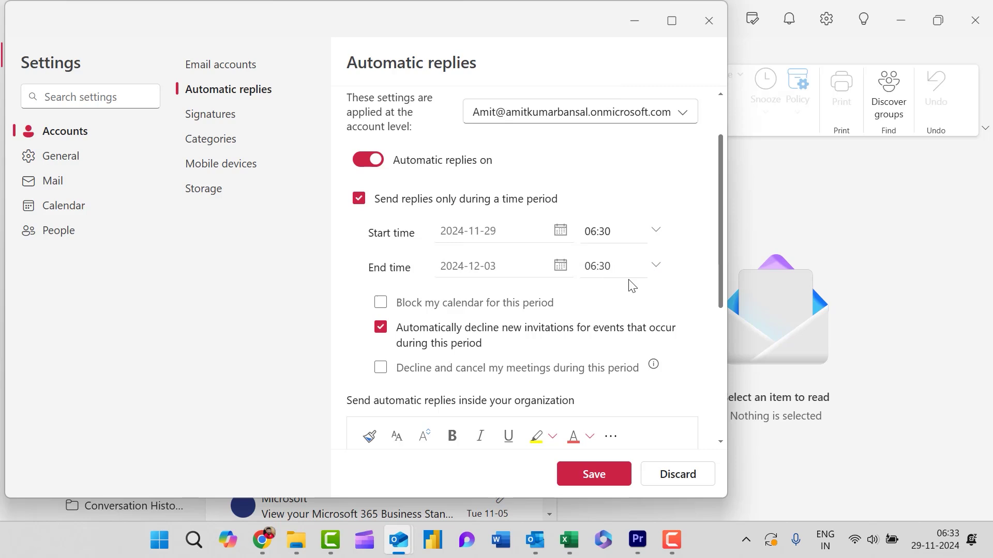
scroll(595, 310, down, 3)
scroll(563, 290, up, 2)
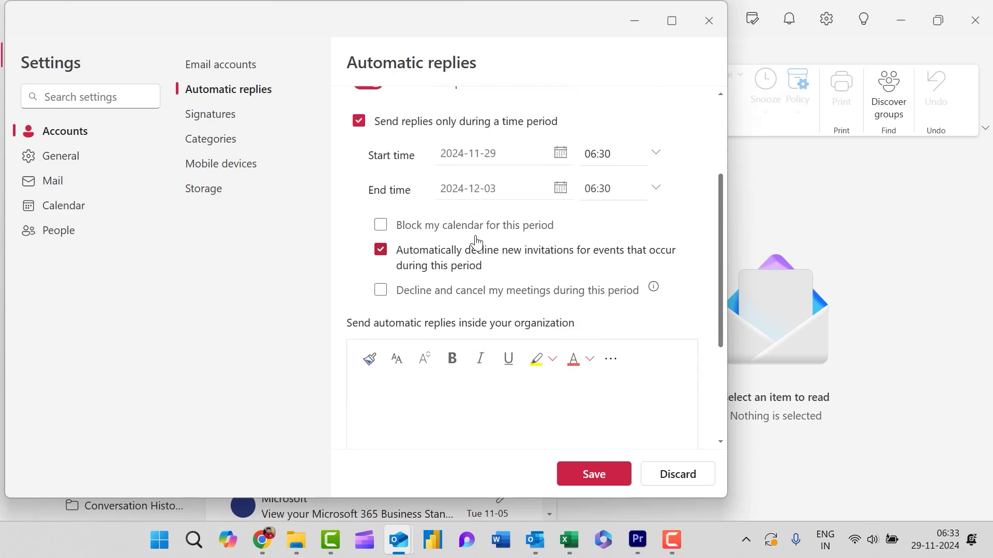
Block the calendar with the event title 'Out of Office' and decline and cancel meetings in that period
click(381, 225)
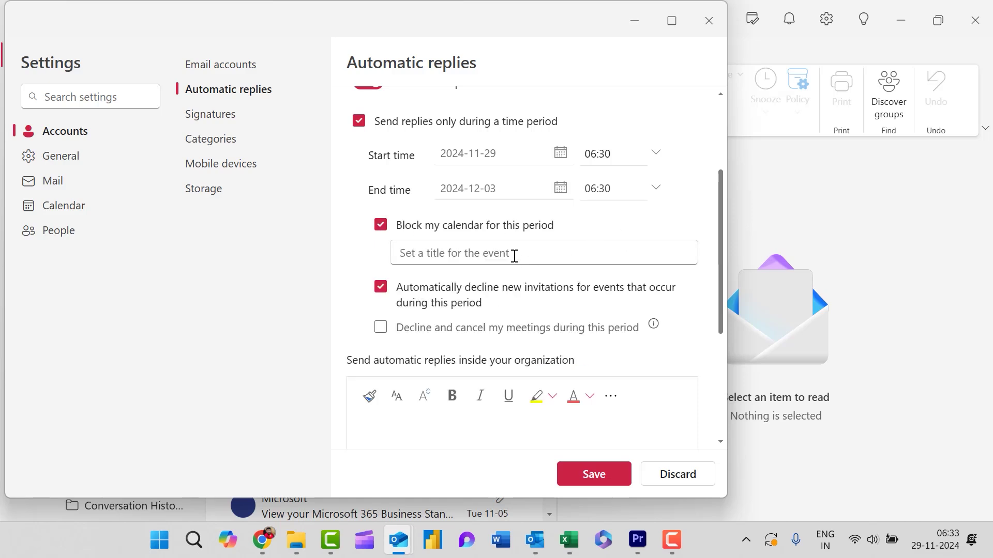
click(533, 254)
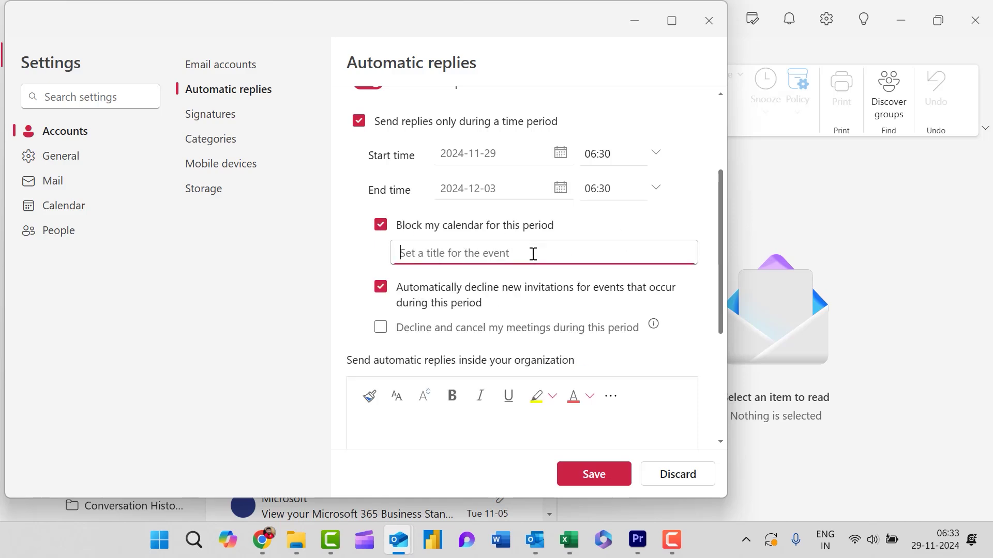
text(Out)
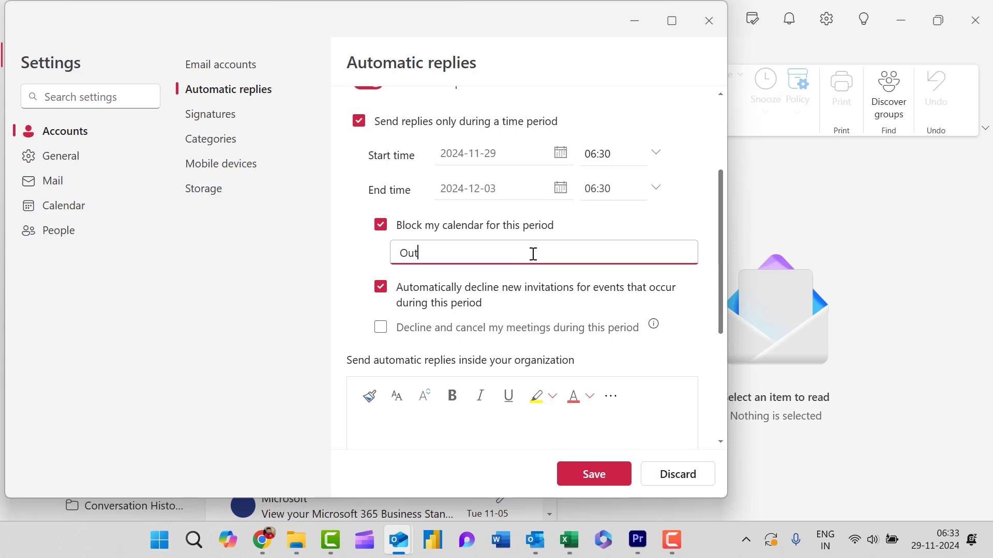
text( of Office)
click(381, 329)
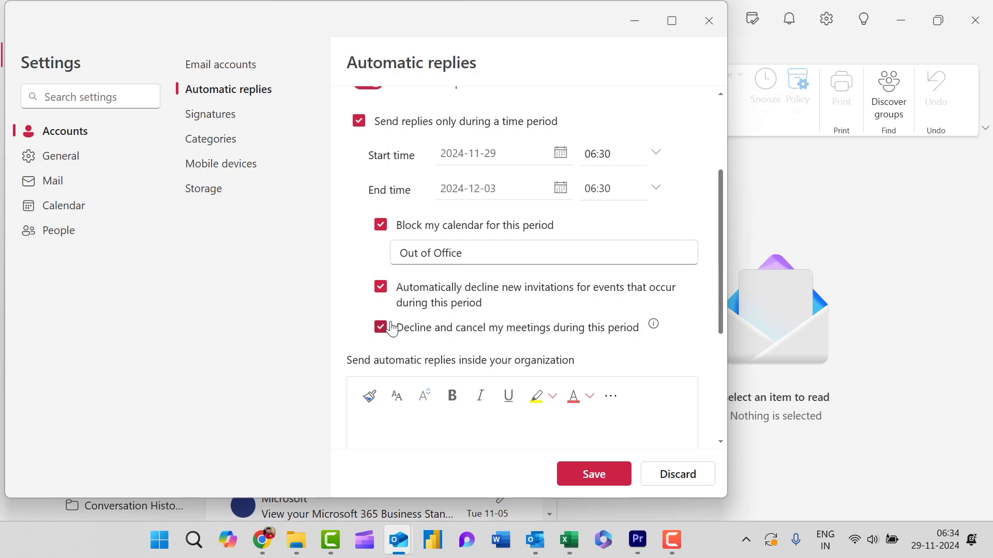
Paste the out-of-office template with date, contact and name placeholders into the internal reply
scroll(465, 264, down, 3)
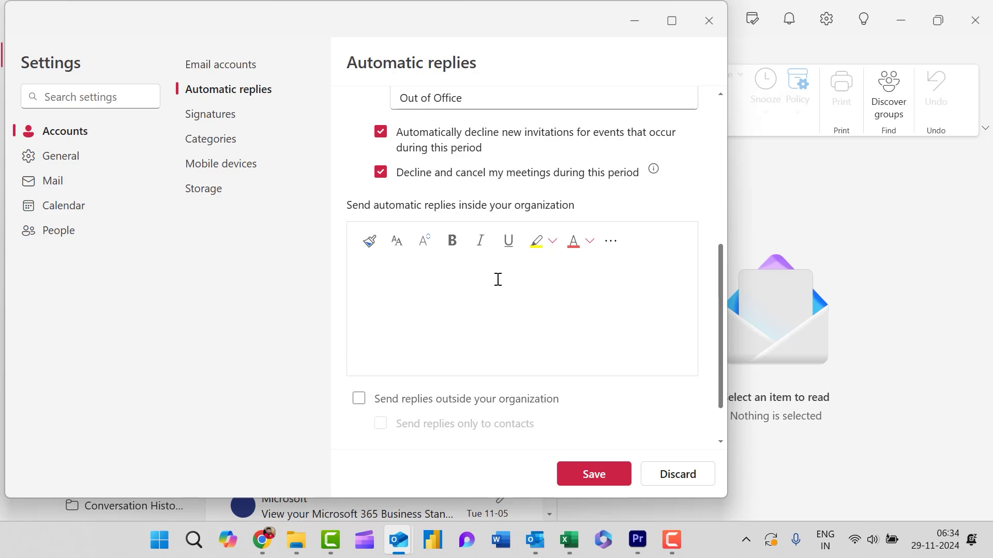
text(Thank you for your email. I am currently out of the office and will not be available to respond until [Date].  If your matter is urgent, please contact [Alternative Contact Name] at [Email Address or Phone Number]. Otherwise, I will respond to your message as soon as I return.  Thank you for your understanding.  Best regards, [Your Name])
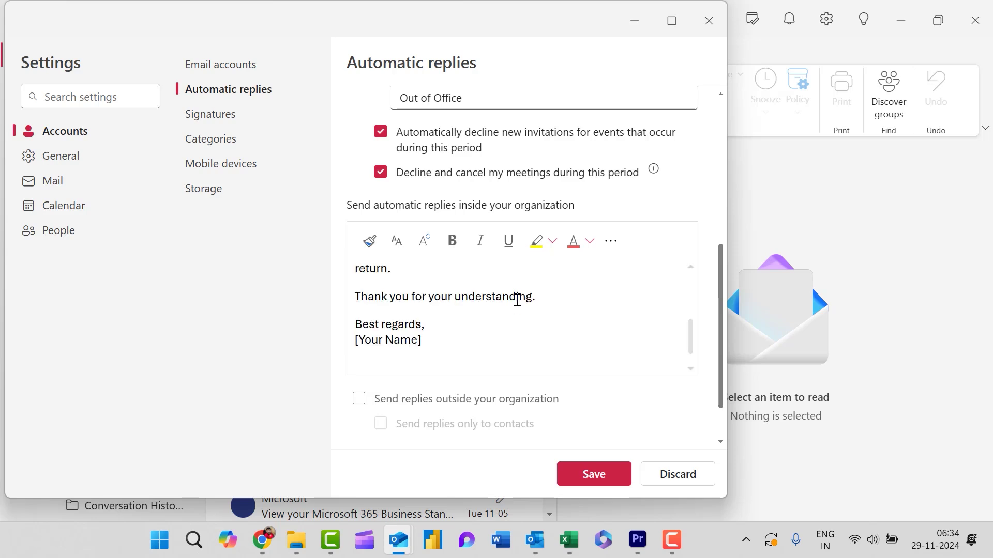
scroll(517, 295, up, 3)
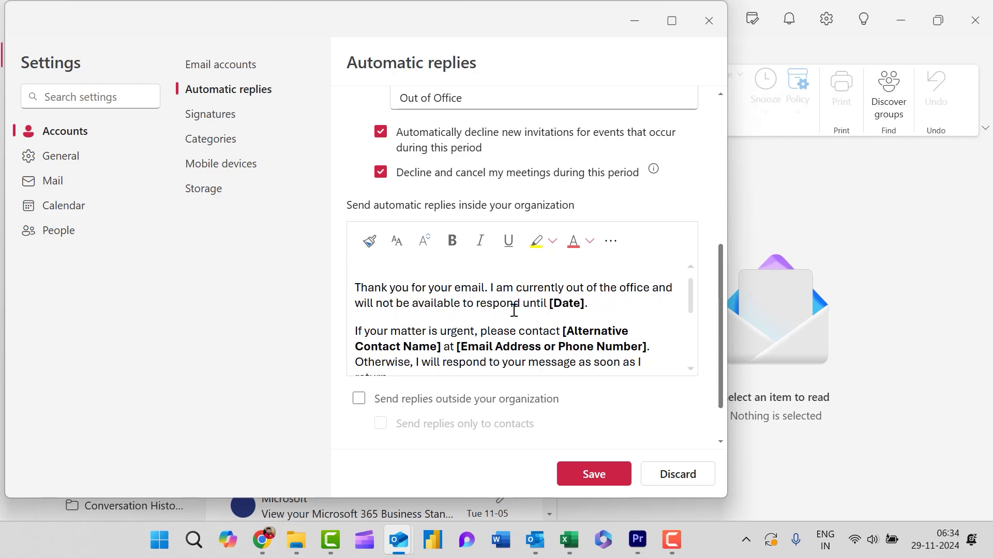
Replace the [Date] placeholder with 03-12-2024, then select the [Your Name] placeholder
drag(554, 306, 581, 307)
scroll(568, 207, up, 3)
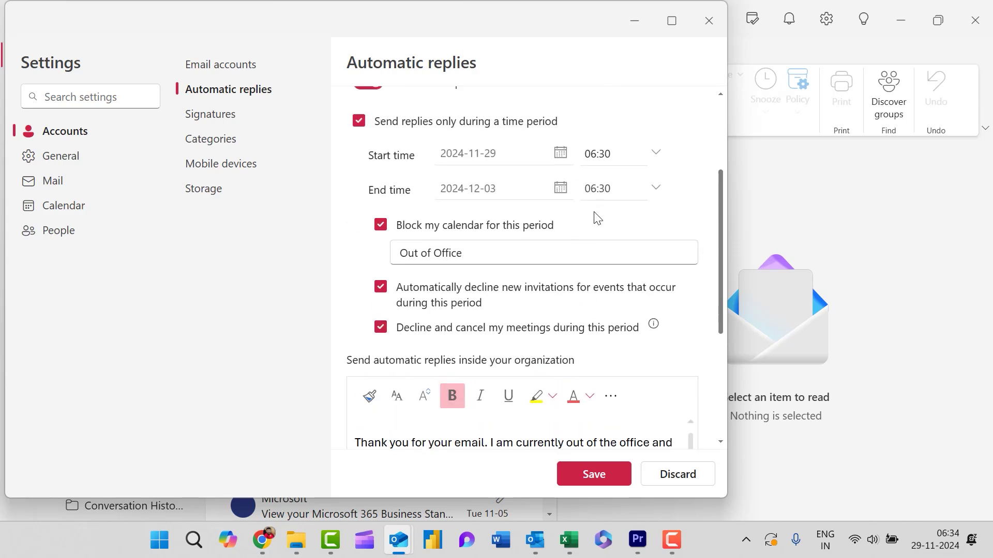
scroll(503, 212, down, 3)
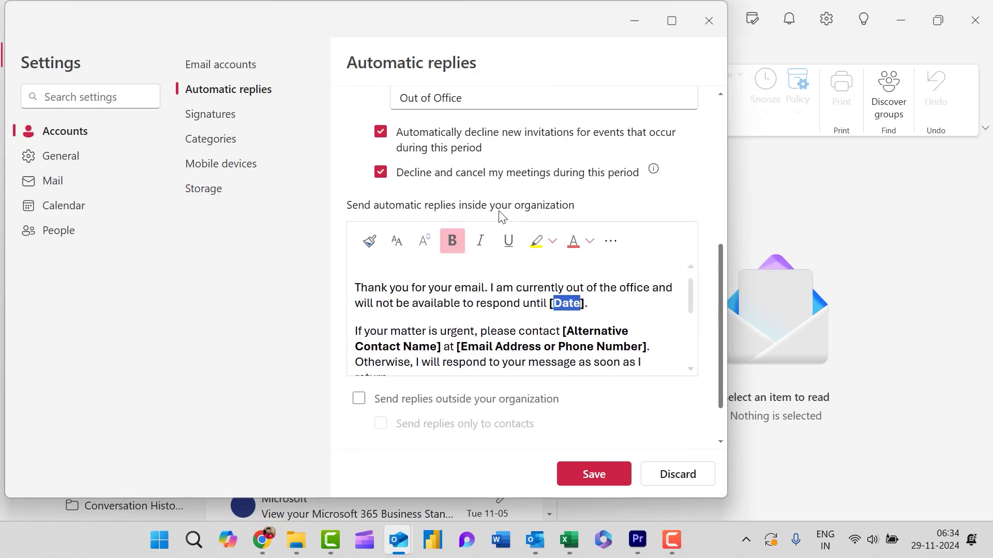
text(03-12-2024)
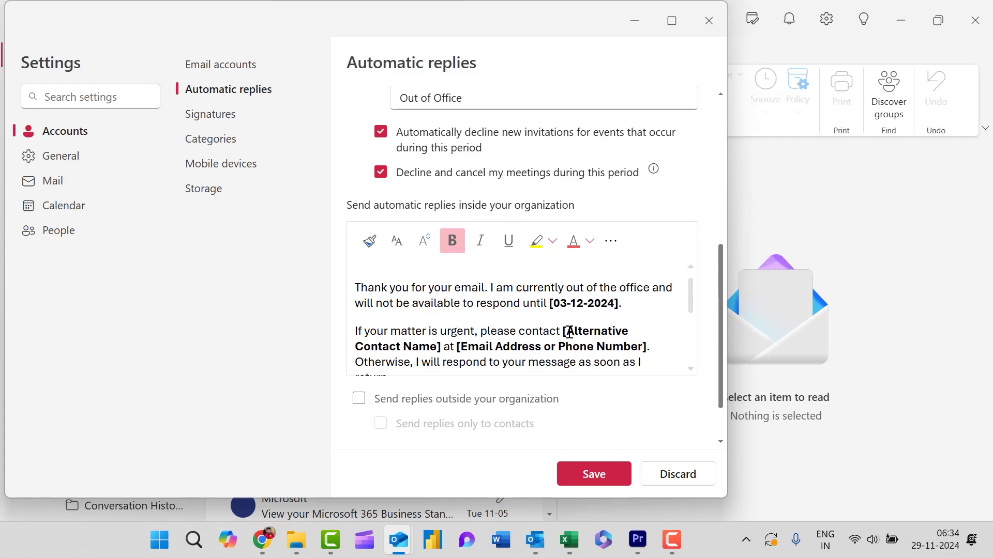
scroll(512, 314, down, 2)
scroll(492, 302, up, 3)
scroll(407, 306, down, 2)
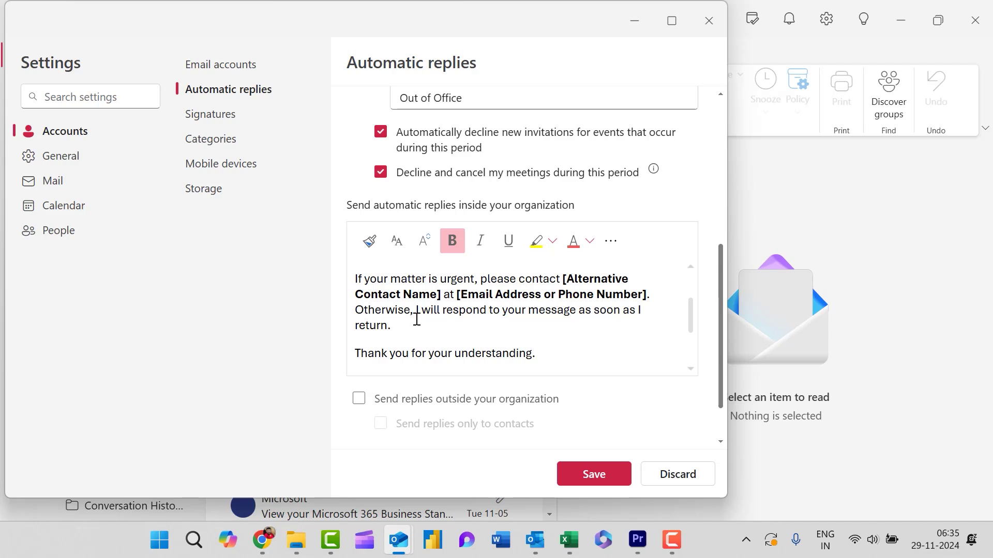
scroll(551, 302, down, 2)
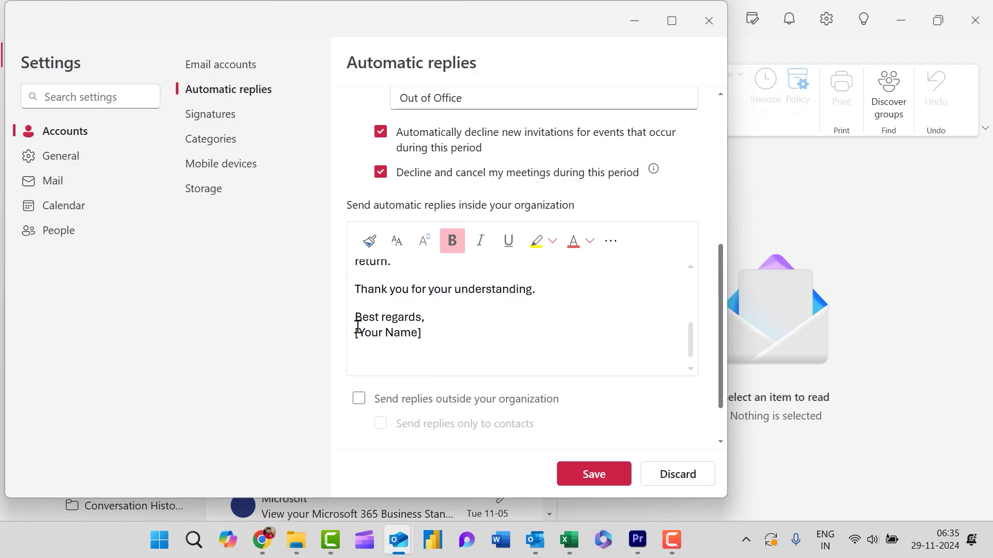
drag(358, 333, 419, 333)
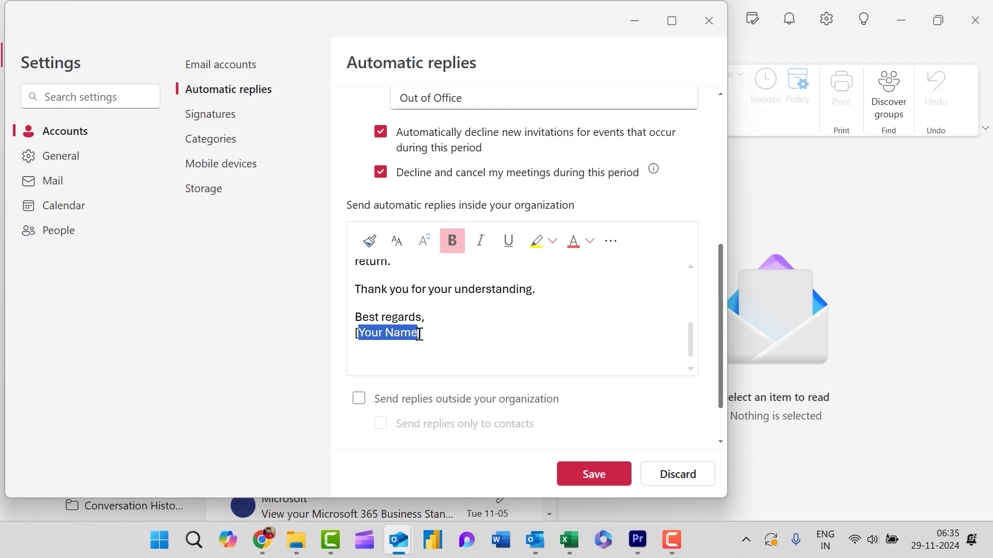
scroll(579, 310, down, 1)
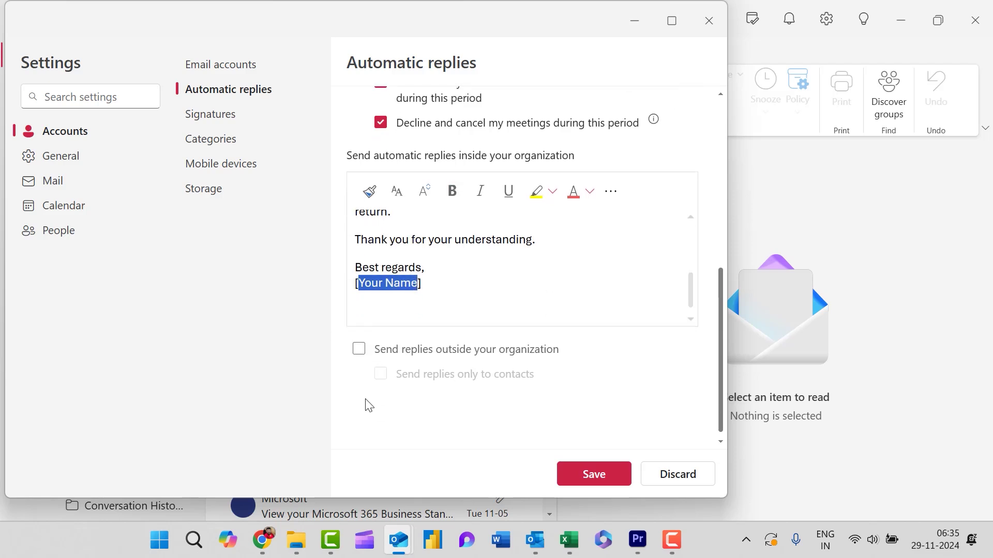
Enable replies outside the organization, only to contacts, with the out-of-office template pasted in
click(359, 350)
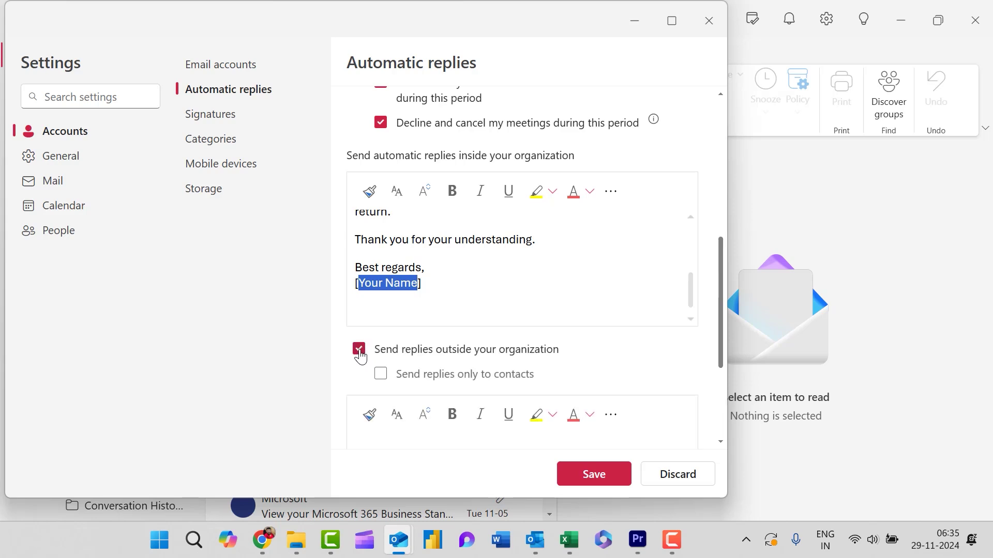
scroll(618, 352, down, 3)
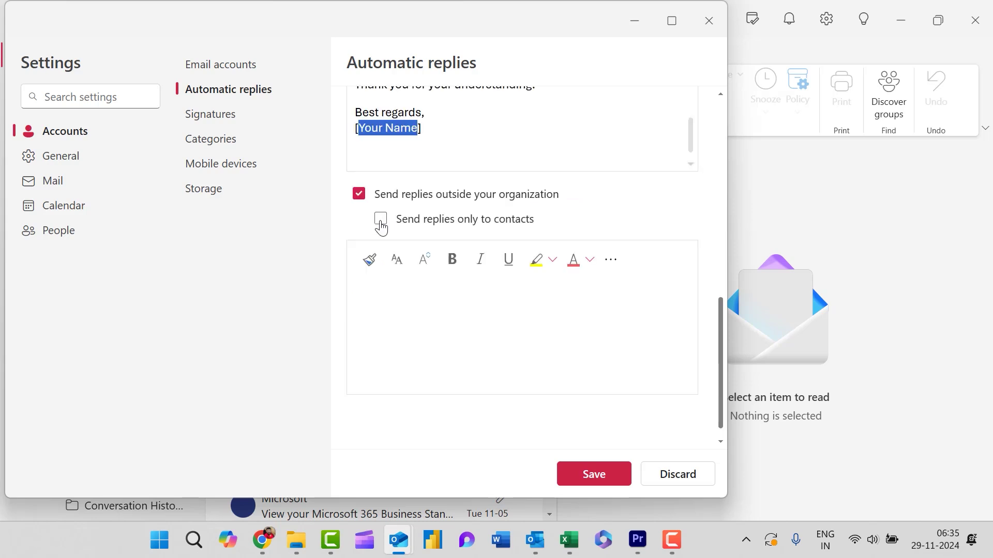
click(381, 219)
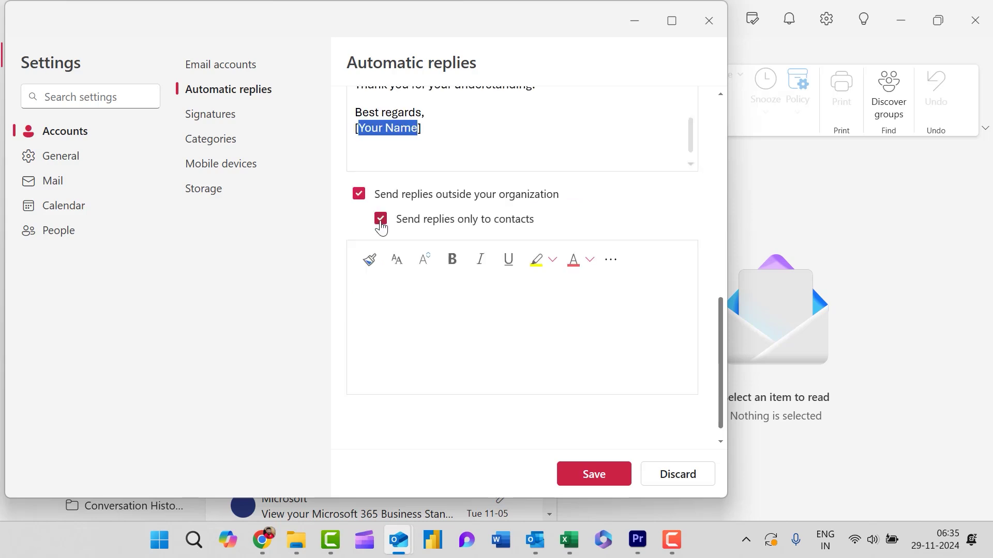
click(514, 310)
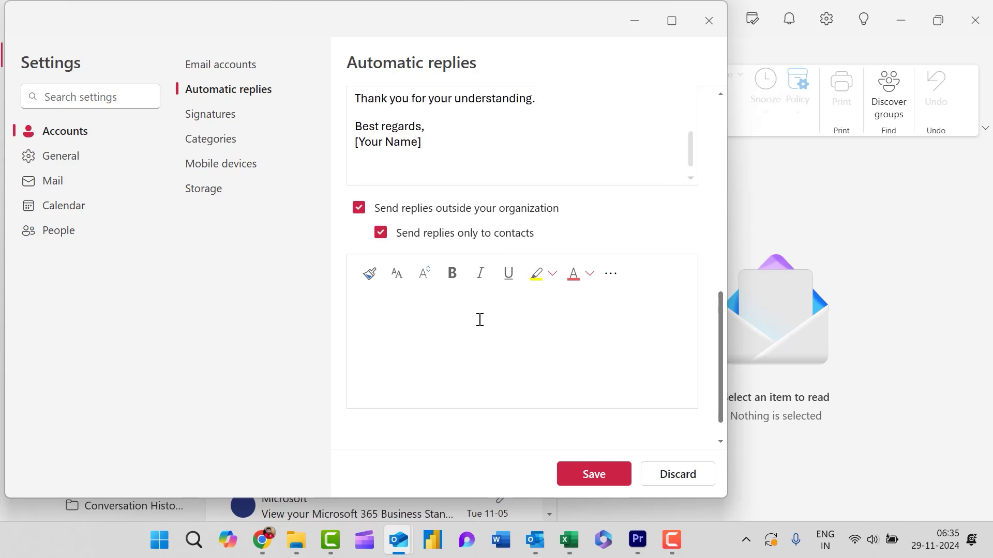
key(ctrl+v)
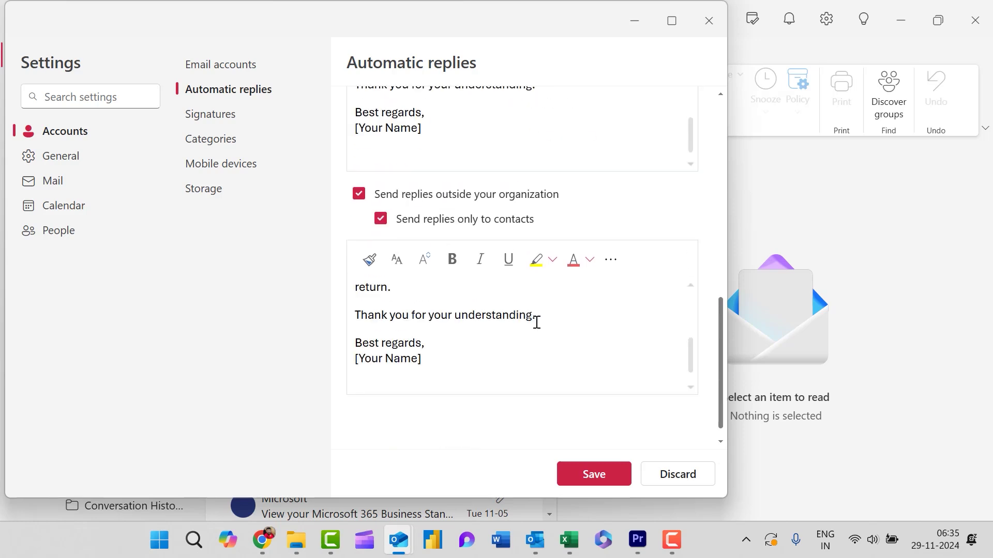